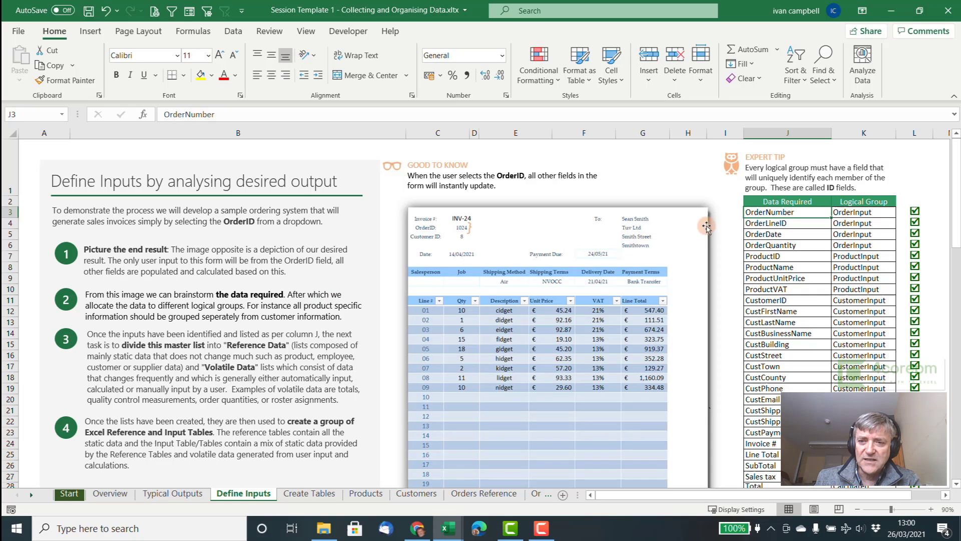
Review the required data fields and the OrderInput entries of their logical group on the Define Inputs sheet.
drag(771, 211, 771, 323)
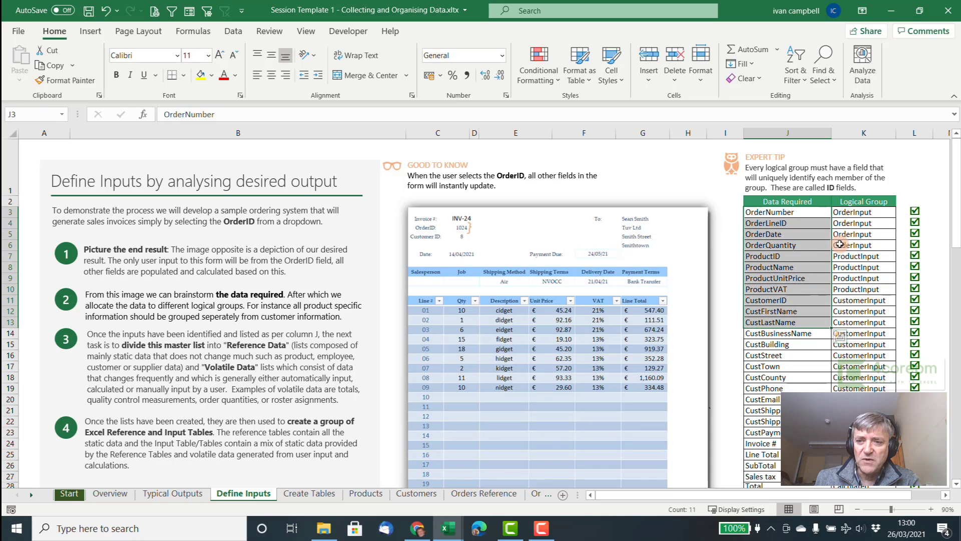
drag(866, 213, 854, 244)
key(Left)
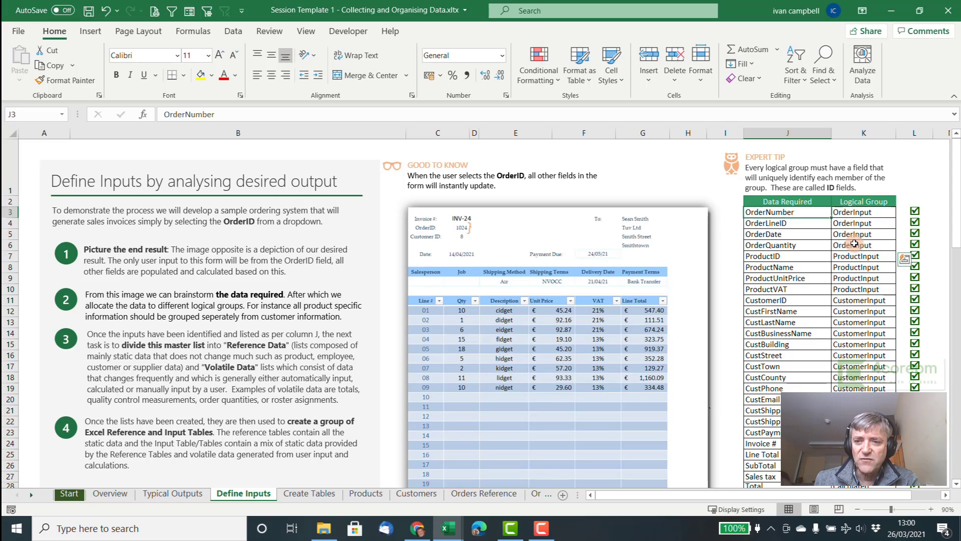
key(shift+Down)
key(shift+Down)
key(shift+Down)
drag(854, 212, 849, 245)
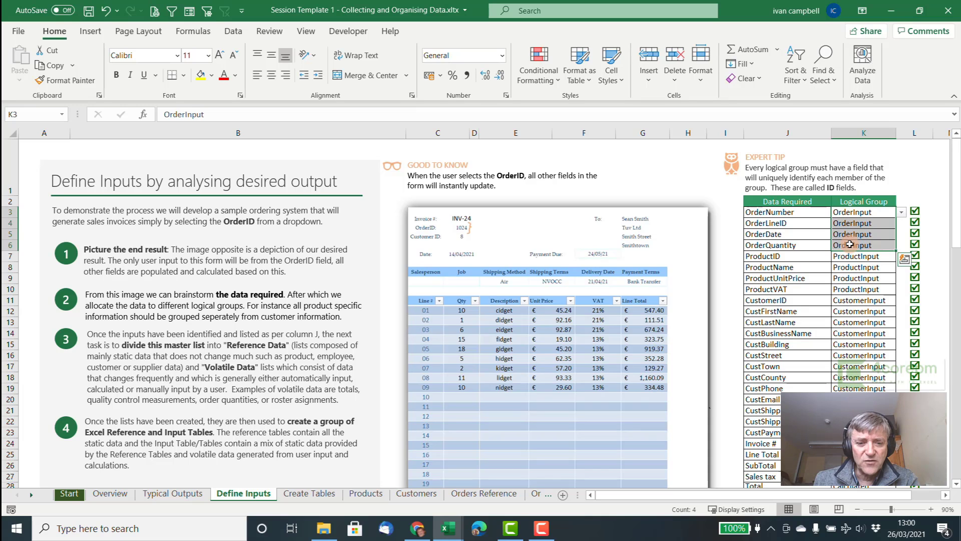
On the Create Tables sheet, copy the order fields in C3:C6 and paste them transposed as column headers starting at F3.
click(309, 493)
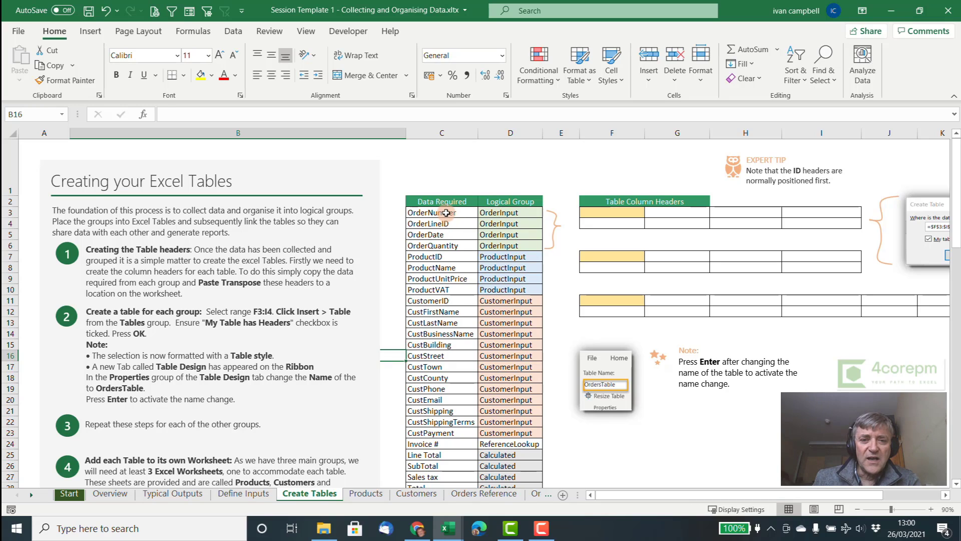
drag(447, 213, 447, 244)
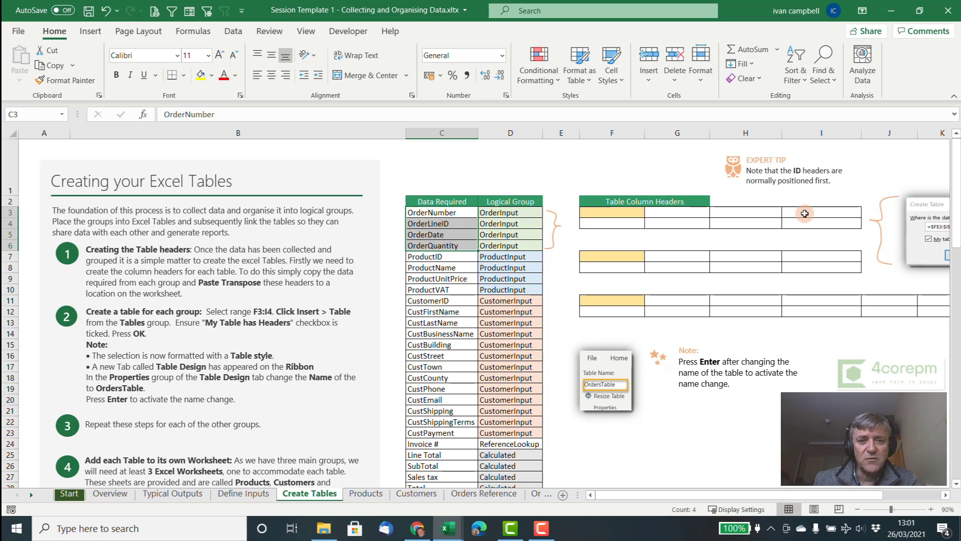
click(56, 65)
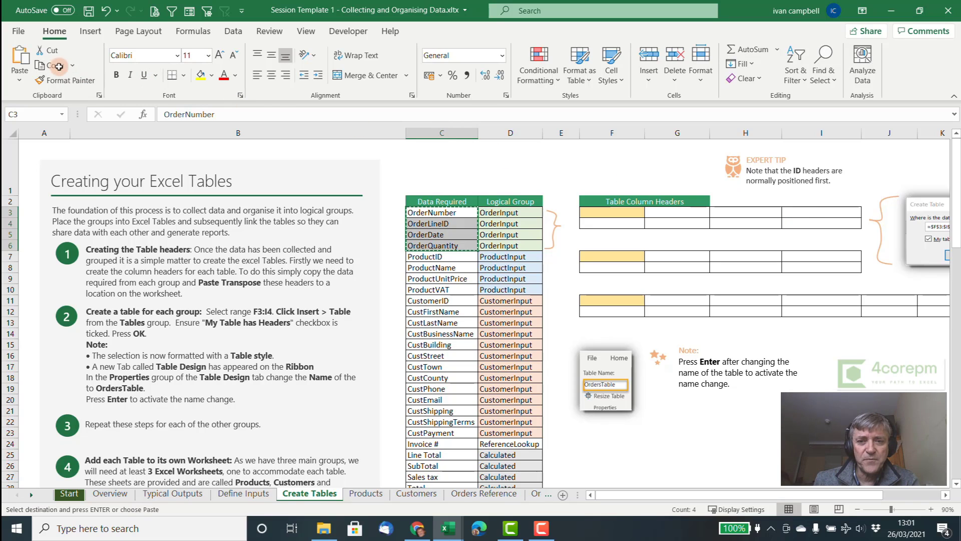
click(620, 213)
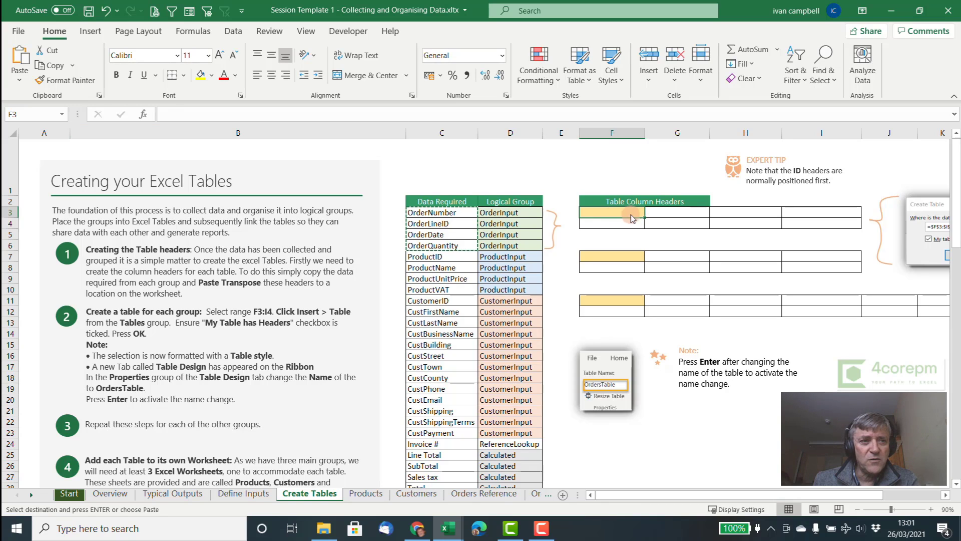
click(19, 80)
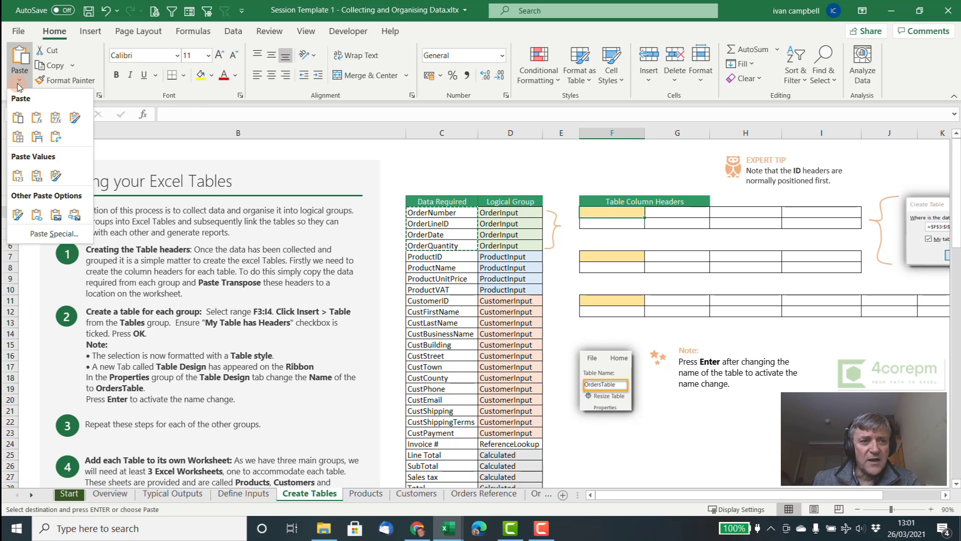
click(56, 137)
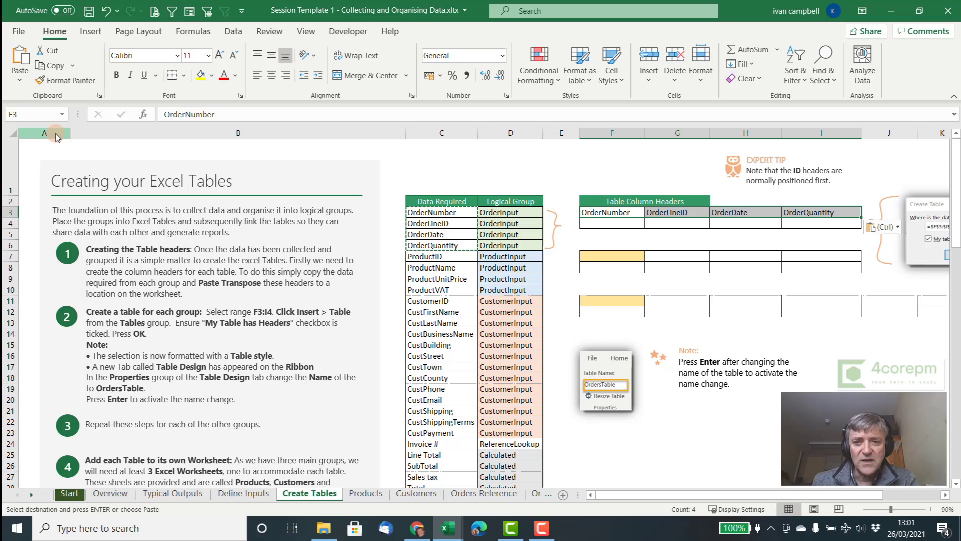
Copy the product fields ProductID to ProductVAT in C7:C10 and paste them transposed as headers starting at F7.
click(430, 256)
drag(431, 256, 433, 287)
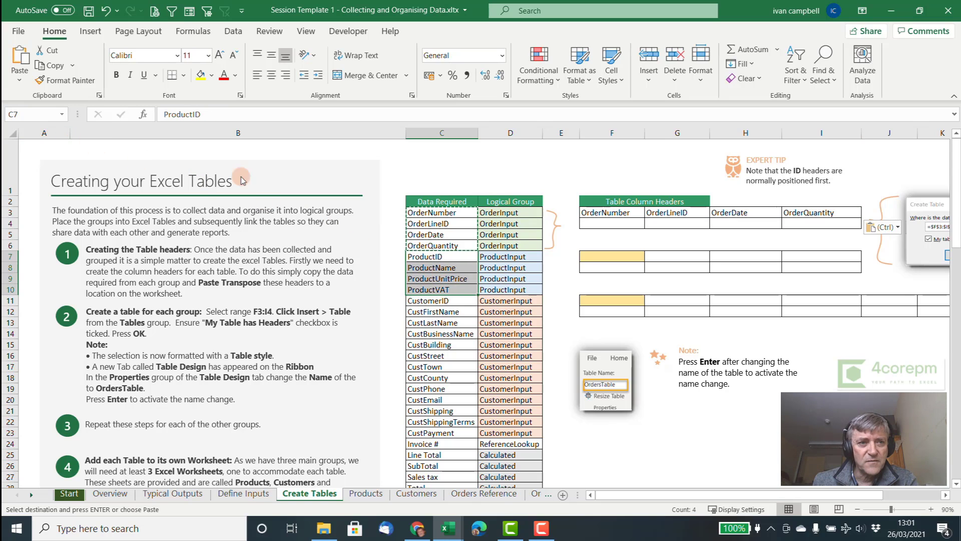
click(50, 65)
click(627, 258)
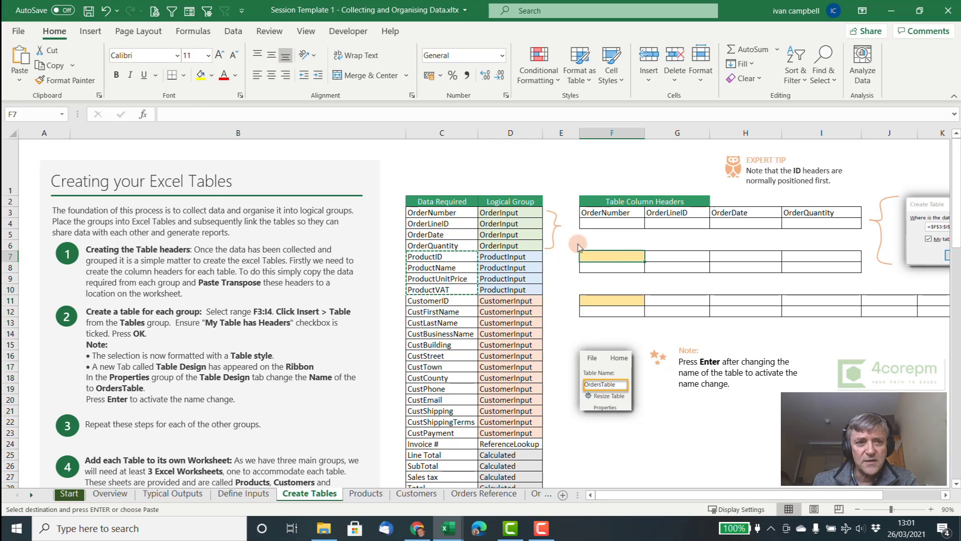
click(20, 80)
click(57, 137)
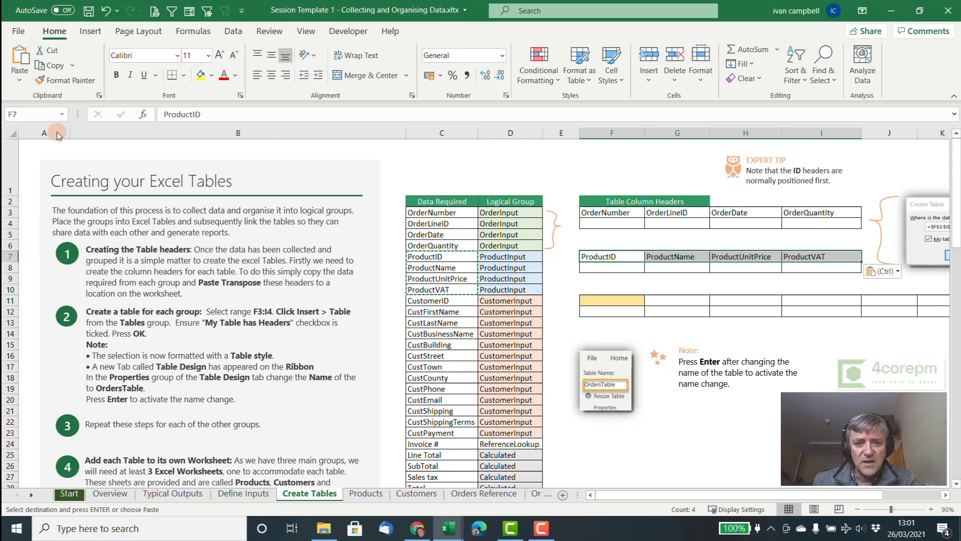
Copy the customer fields CustomerID to CustPayment in C11:C23 and paste them transposed as headers starting at F11.
drag(430, 301, 427, 428)
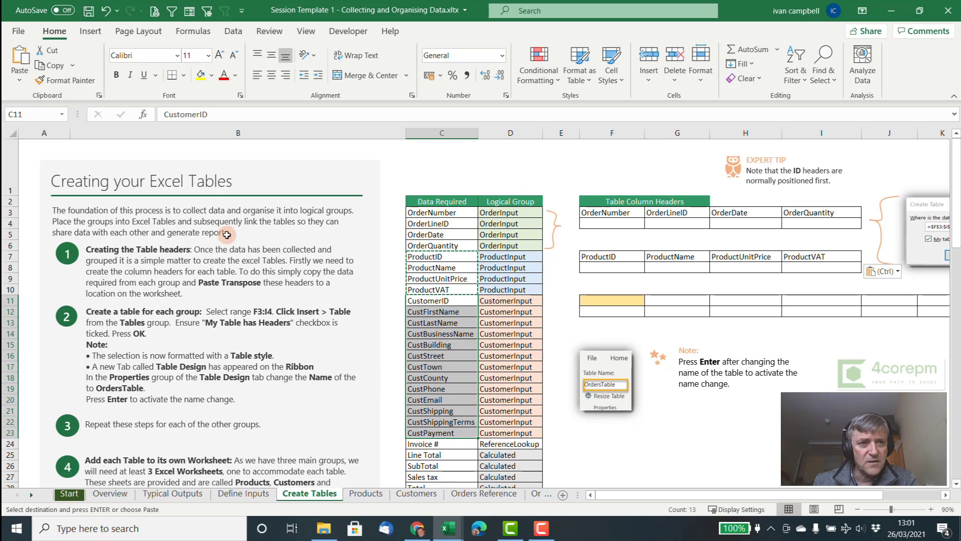
click(50, 65)
click(591, 298)
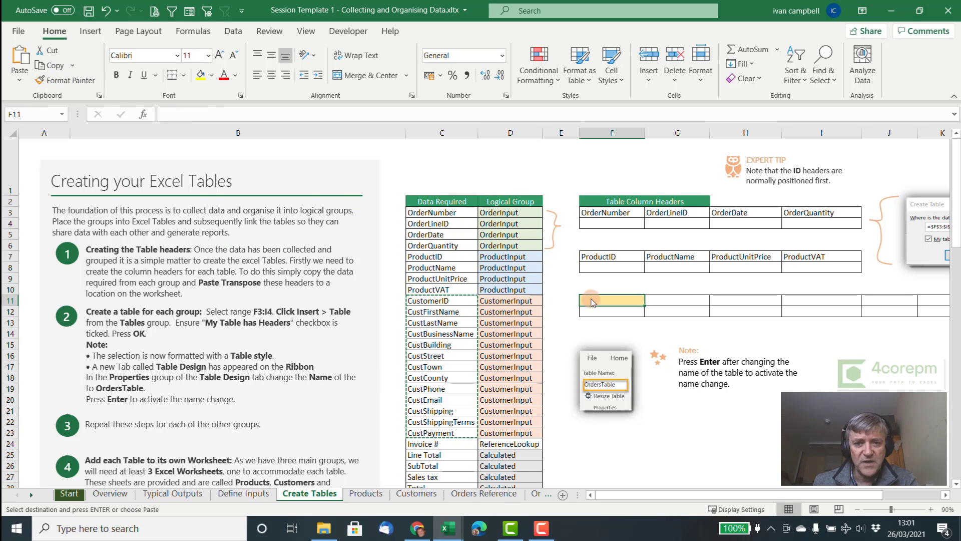
click(19, 79)
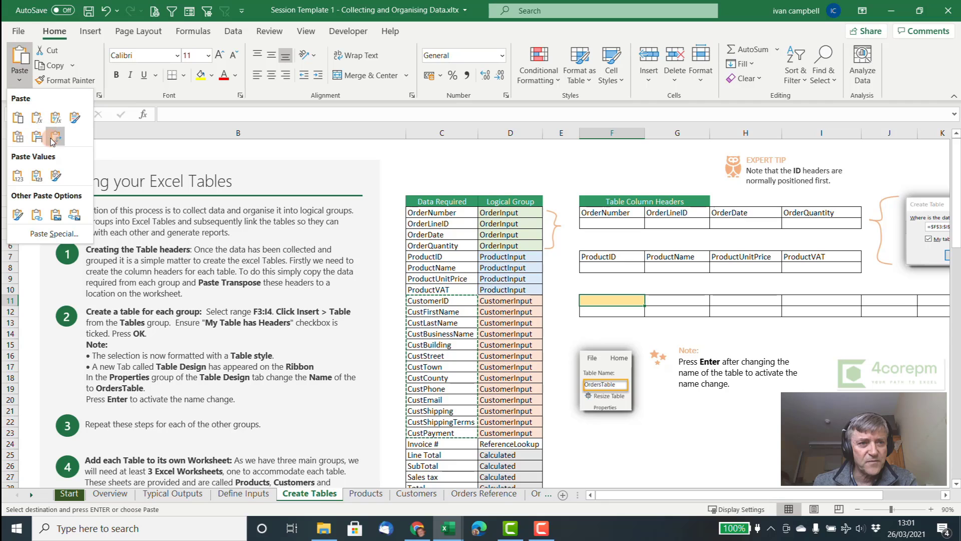
click(37, 116)
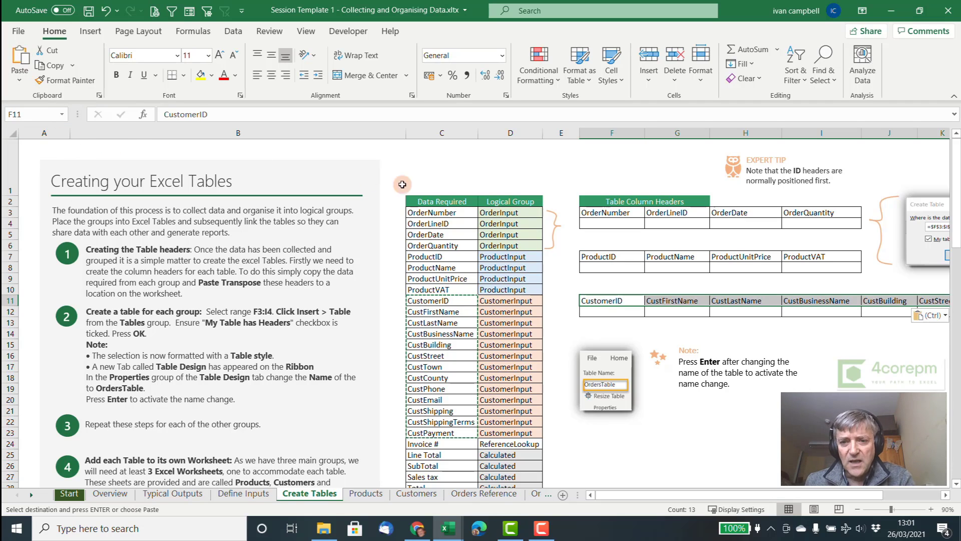
Examine the transposed order headers in F3:I3 and compare them with the source list in column C.
click(613, 212)
click(762, 214)
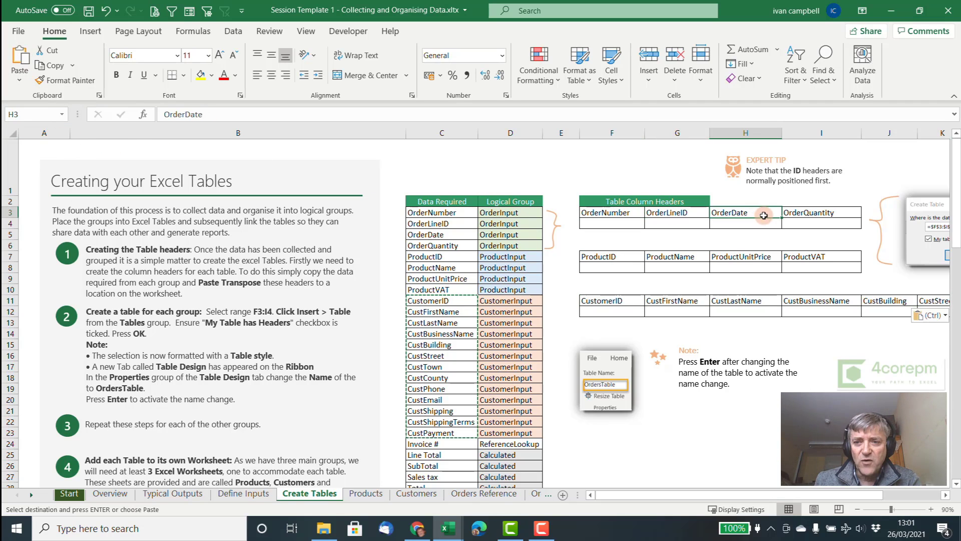
click(809, 215)
click(628, 212)
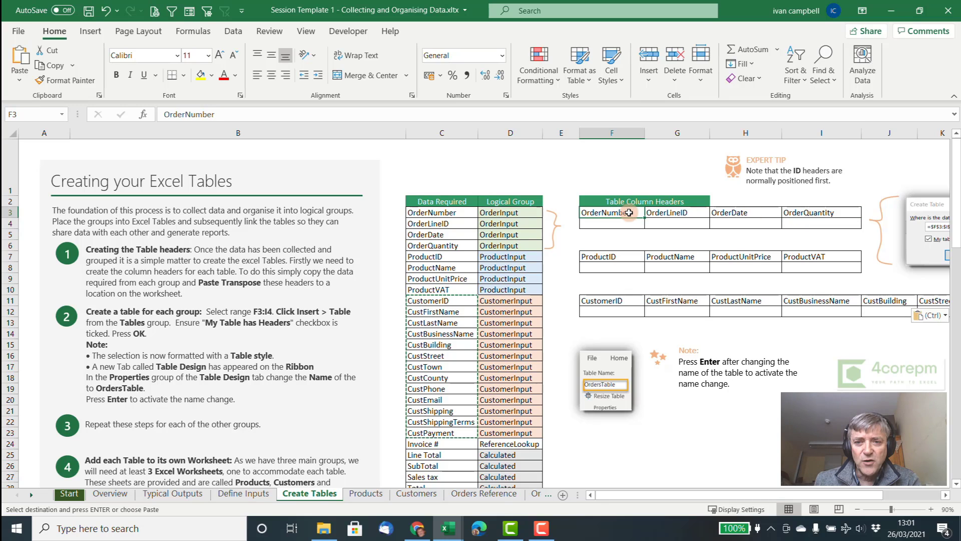
click(659, 213)
click(718, 213)
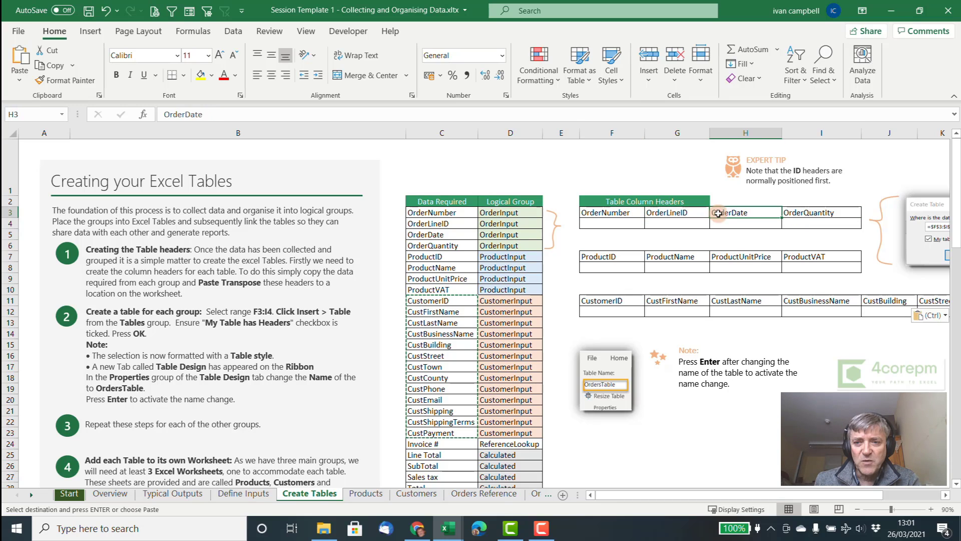
click(799, 213)
click(620, 212)
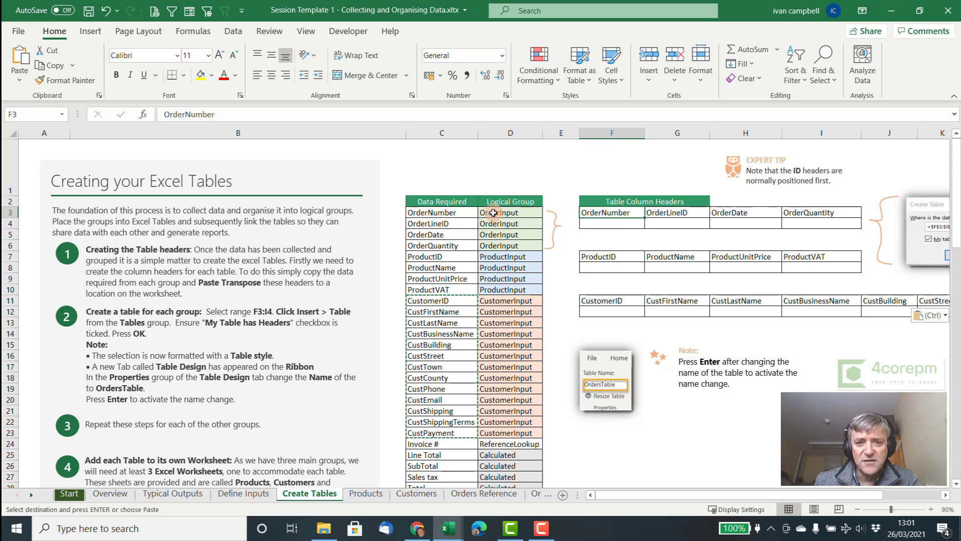
click(456, 212)
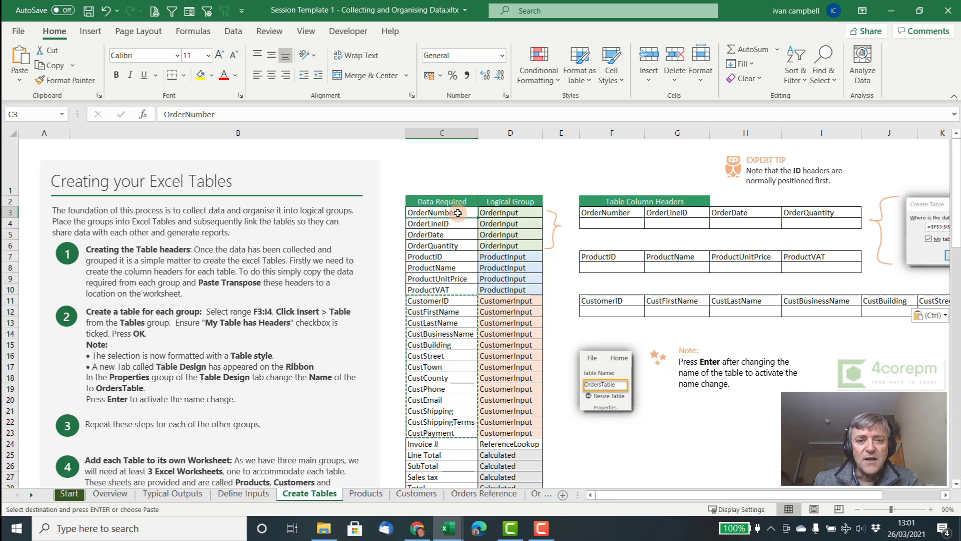
drag(608, 212, 801, 212)
click(628, 213)
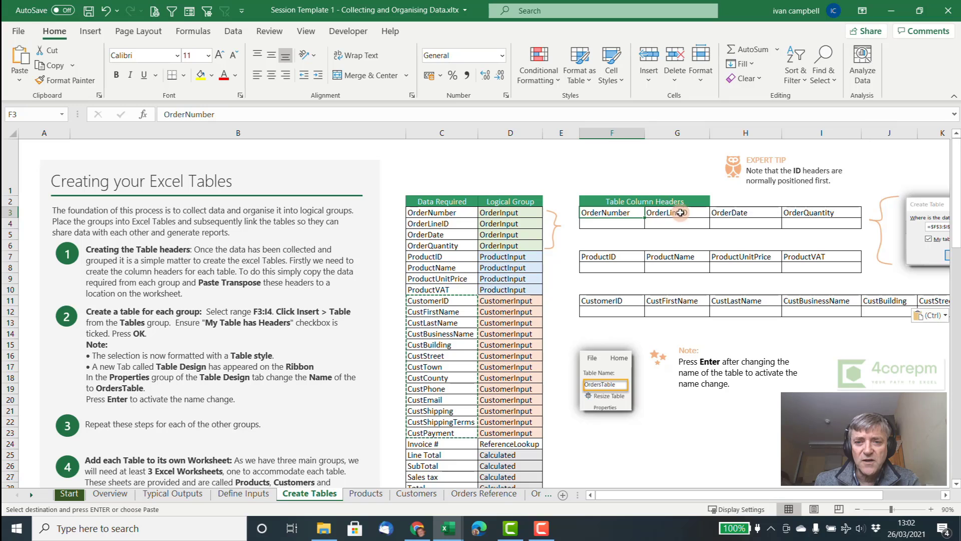
click(725, 214)
click(812, 212)
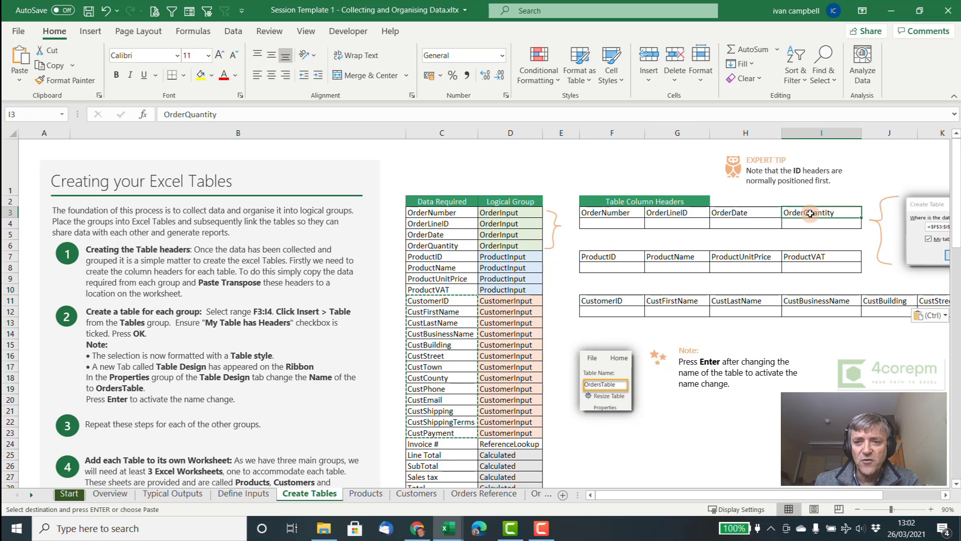
click(774, 213)
click(640, 212)
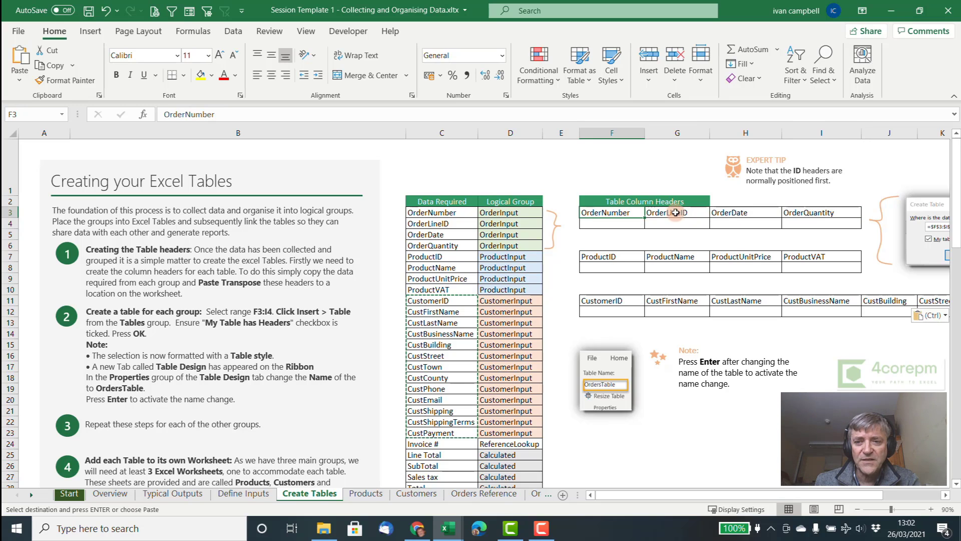
click(726, 212)
click(682, 212)
click(615, 211)
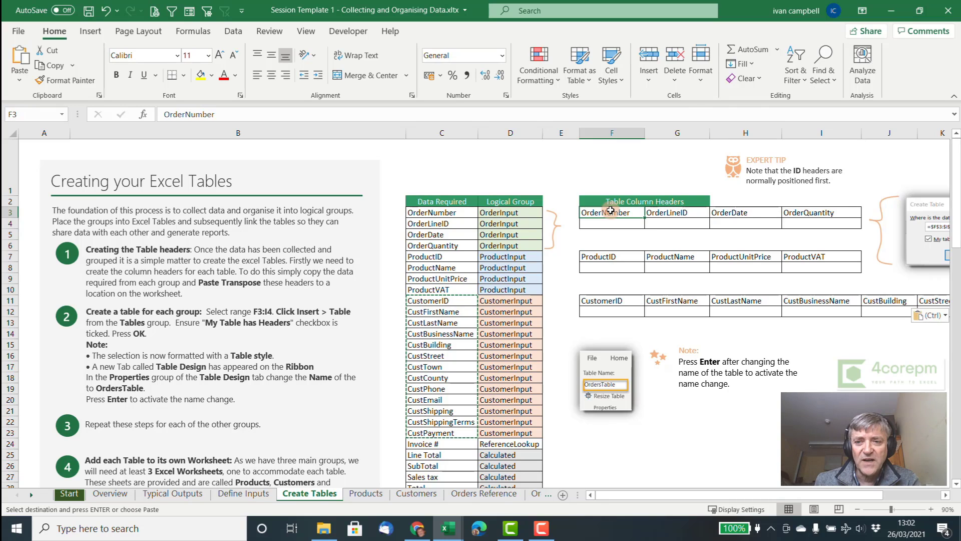
click(726, 211)
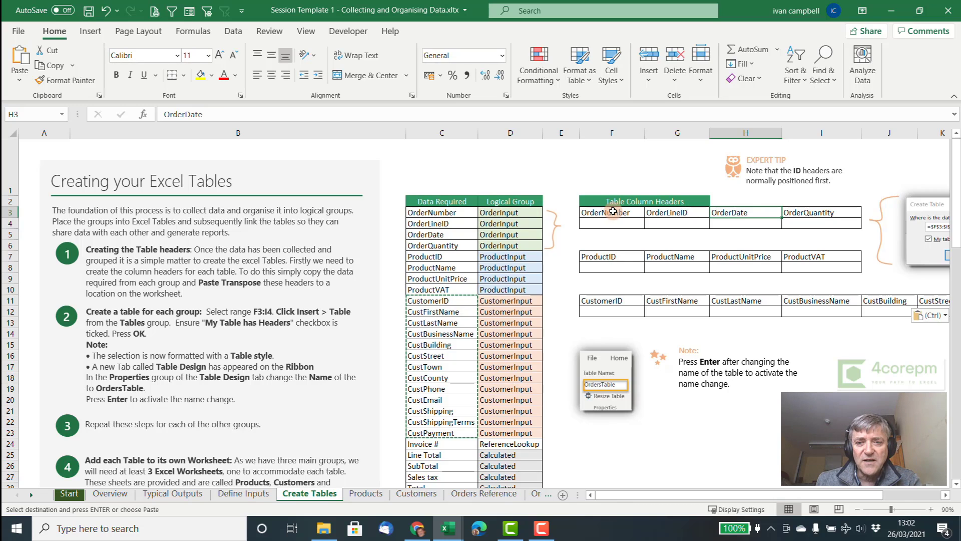
Create an Excel table from range F3:I4, with the order headers set as the table's headers.
click(613, 211)
key(ctrl+shift+Right)
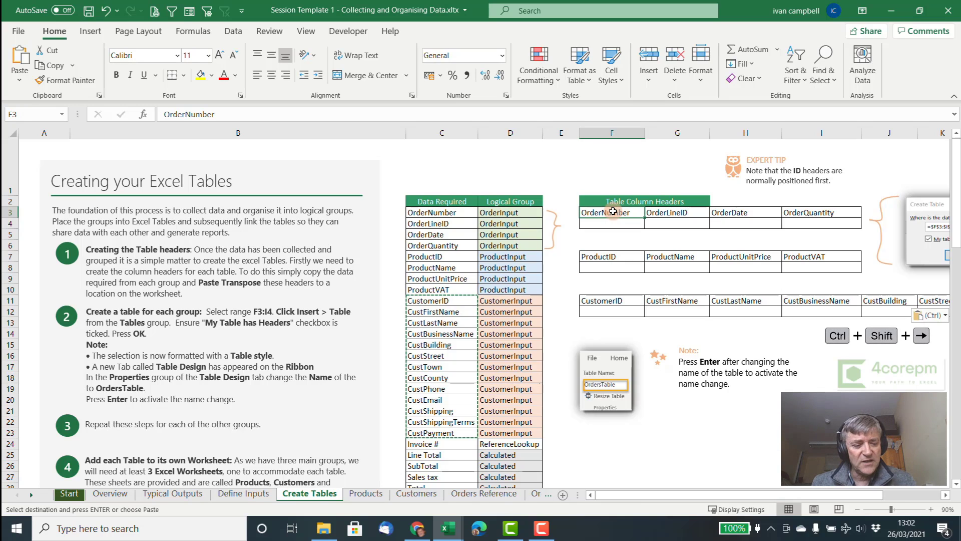
key(ctrl+shift+Right)
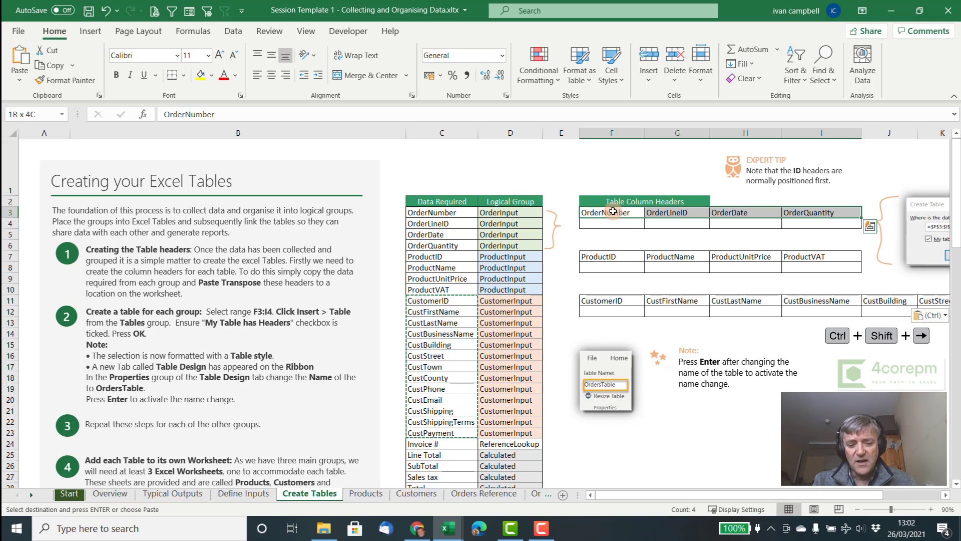
key(shift+Down)
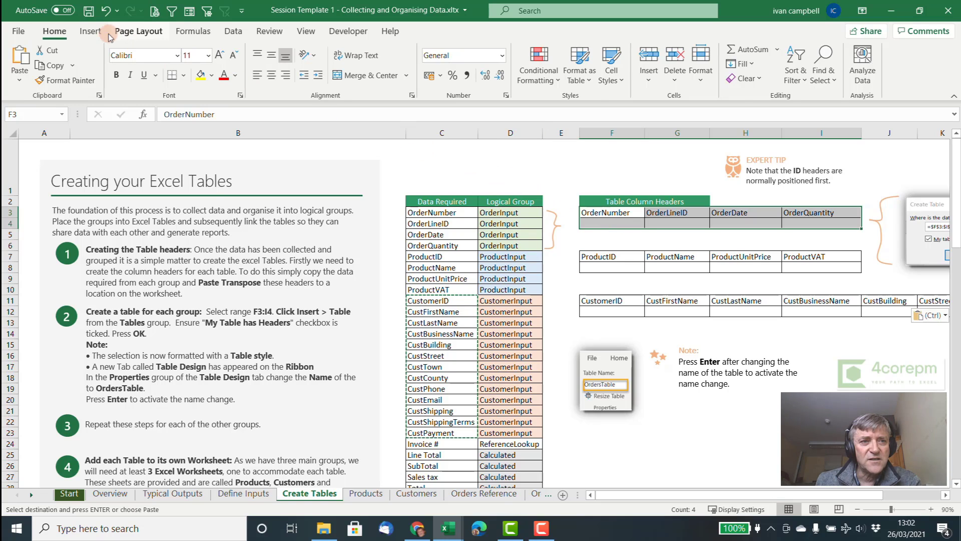
click(91, 31)
click(108, 56)
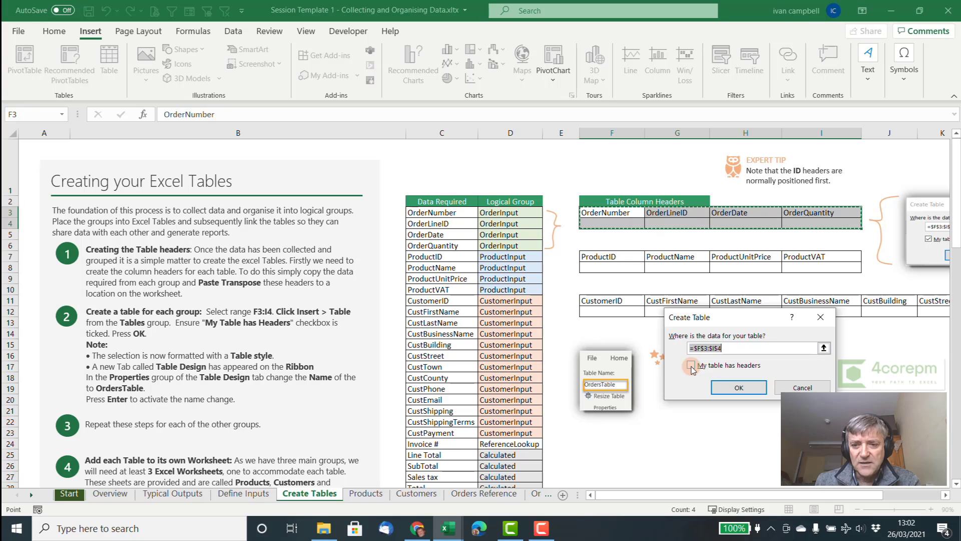
drag(725, 325, 433, 187)
click(400, 229)
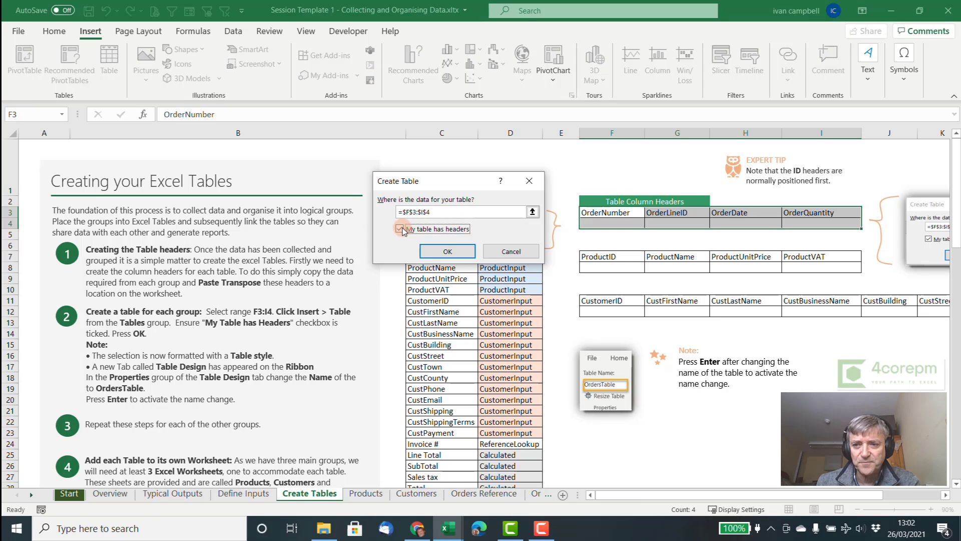
click(447, 252)
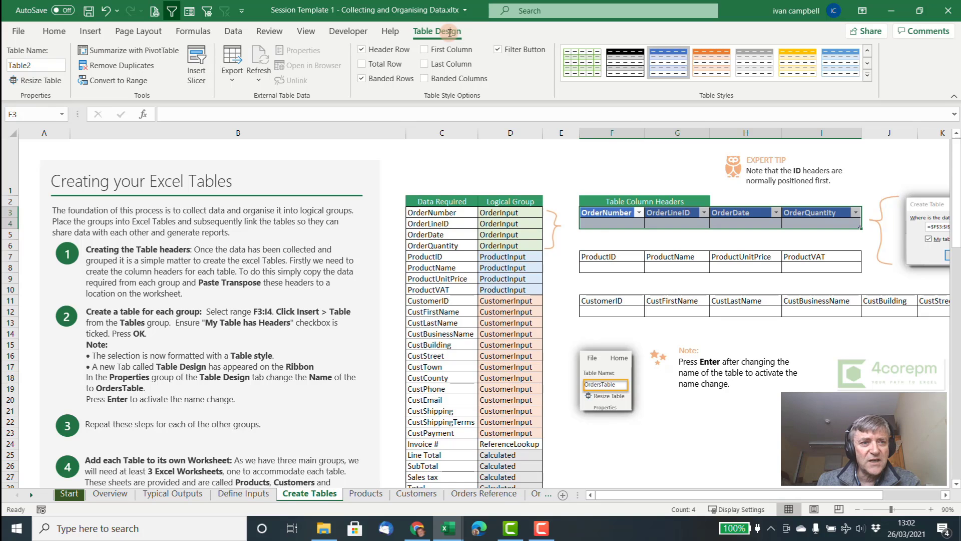
Rename the order table in F3:I4 as Orders_Table.
click(9, 65)
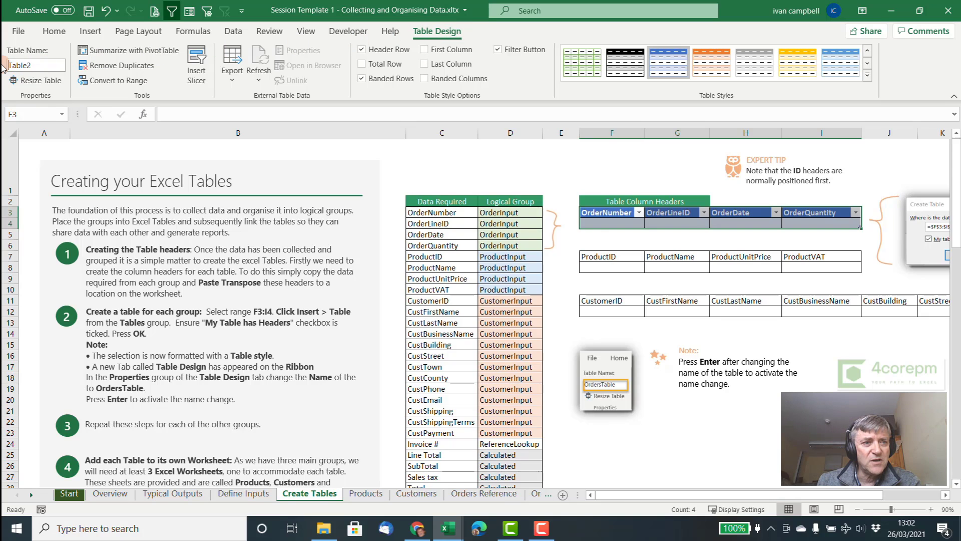
drag(5, 65, 55, 64)
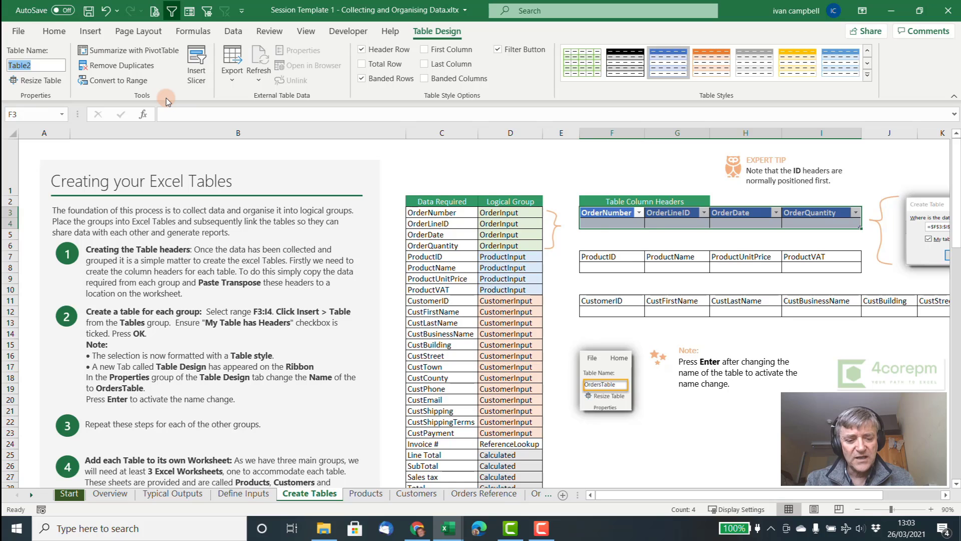
text(Order)
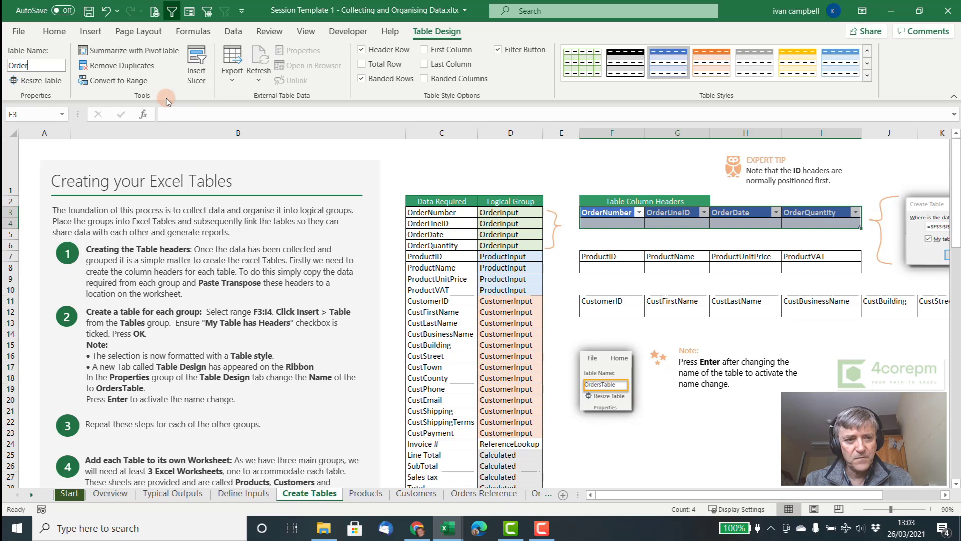
text(s_)
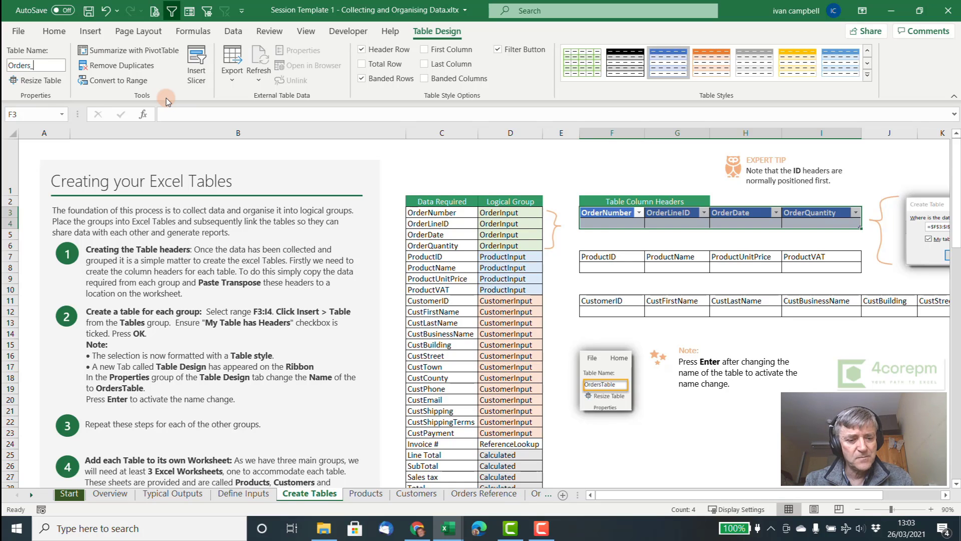
text(Table)
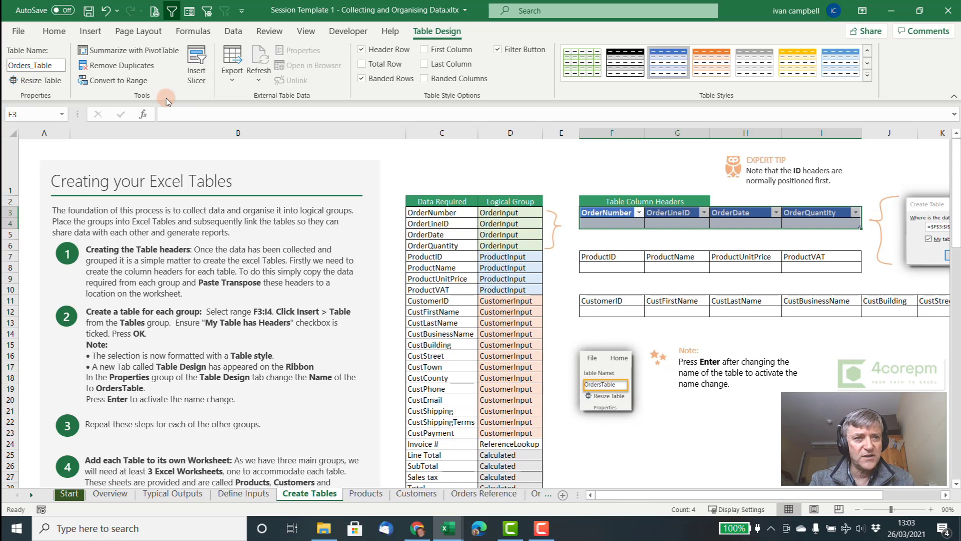
key(Return)
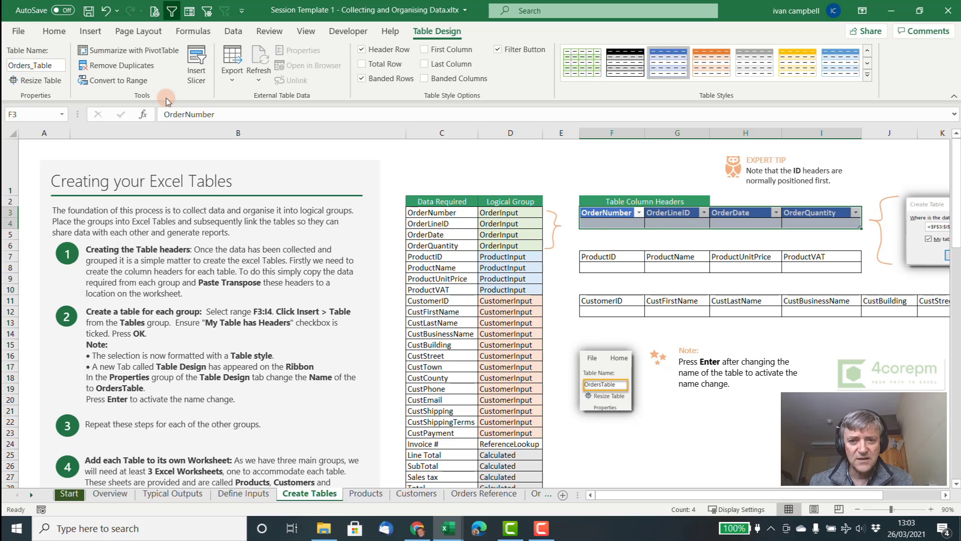
click(453, 258)
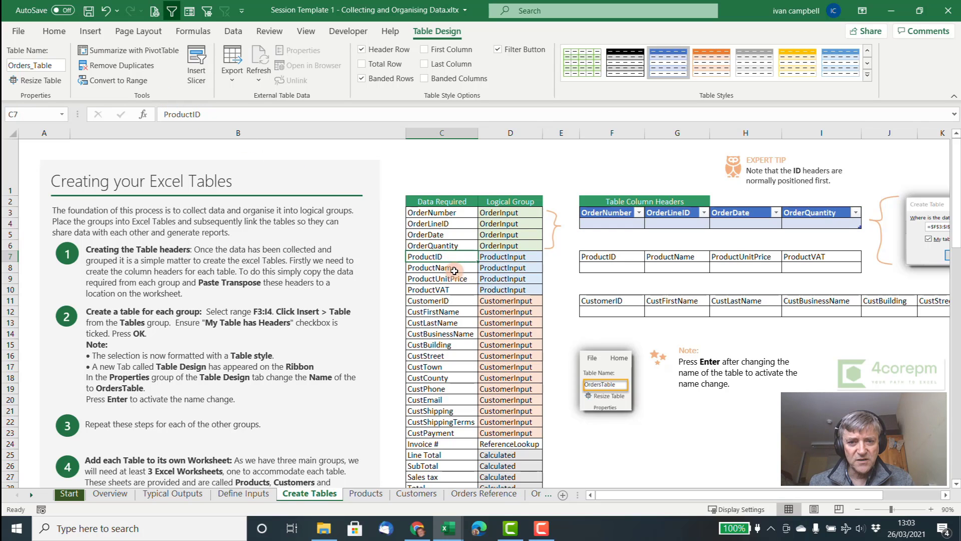
drag(454, 271, 440, 290)
click(55, 31)
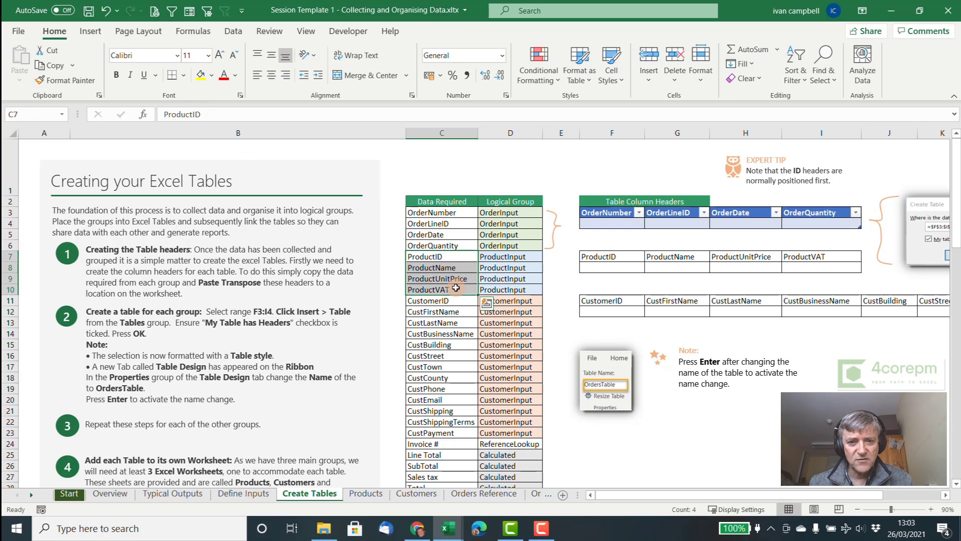
click(50, 72)
Create an Excel table from range F7:I8, using the product field names as its headers.
click(612, 256)
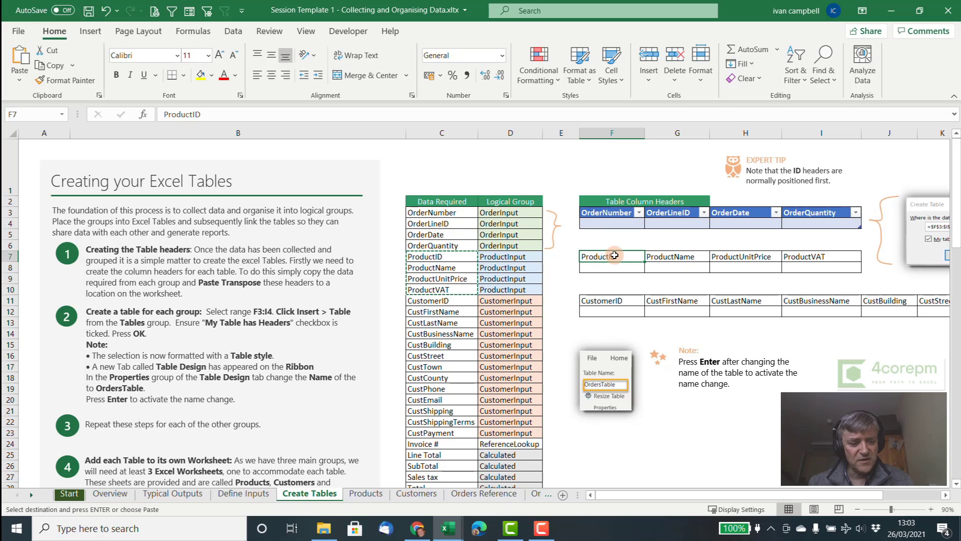
key(ctrl+shift+Right)
key(shift+Down)
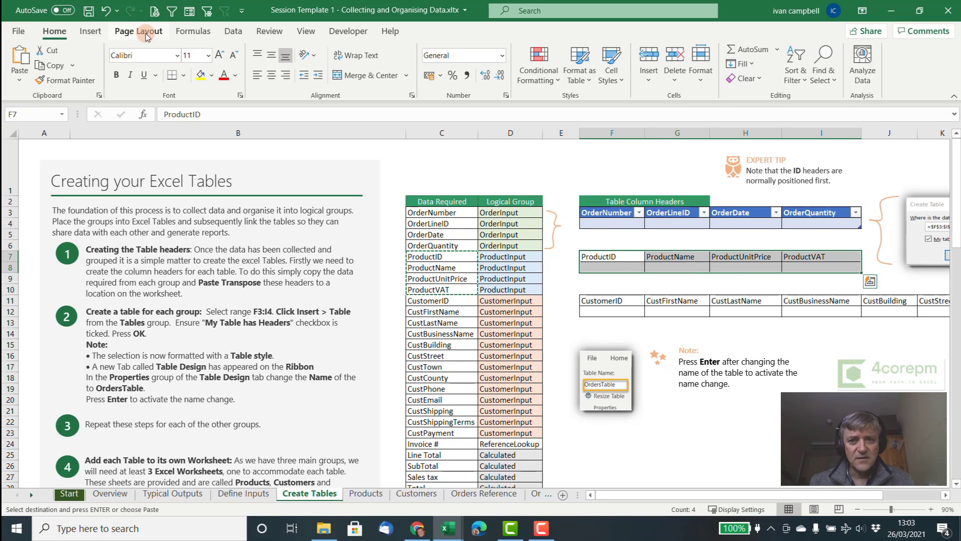
click(96, 32)
click(109, 60)
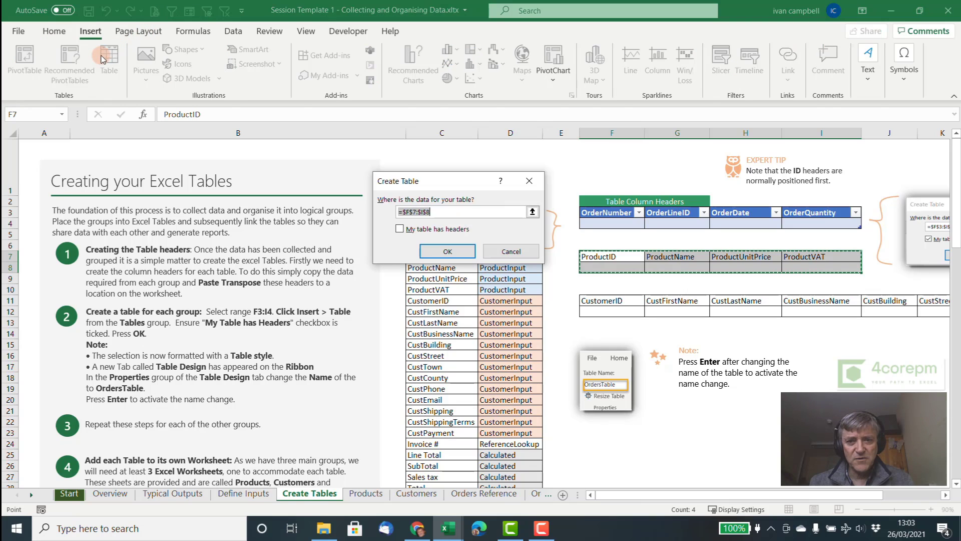
click(400, 229)
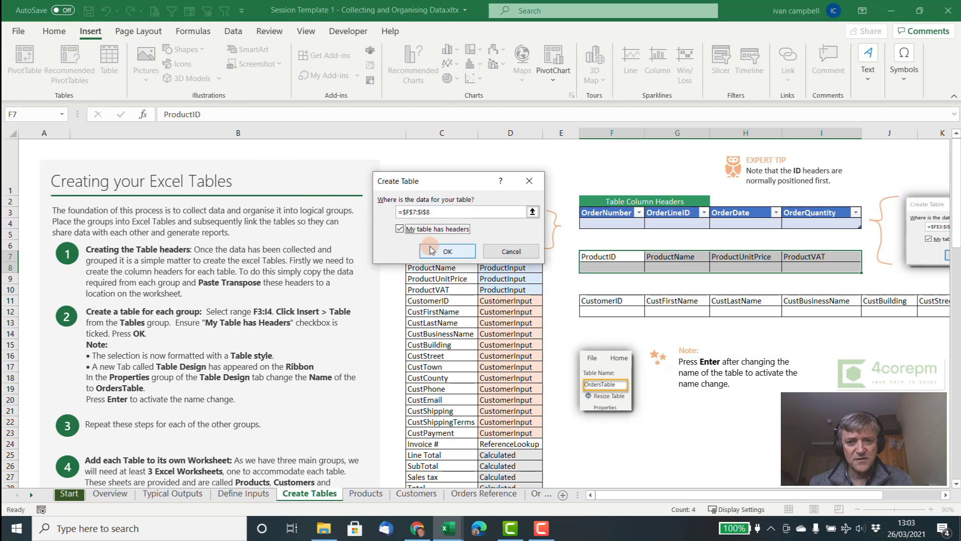
click(448, 251)
Rename the product table in F7:I8 as productsTable.
click(53, 64)
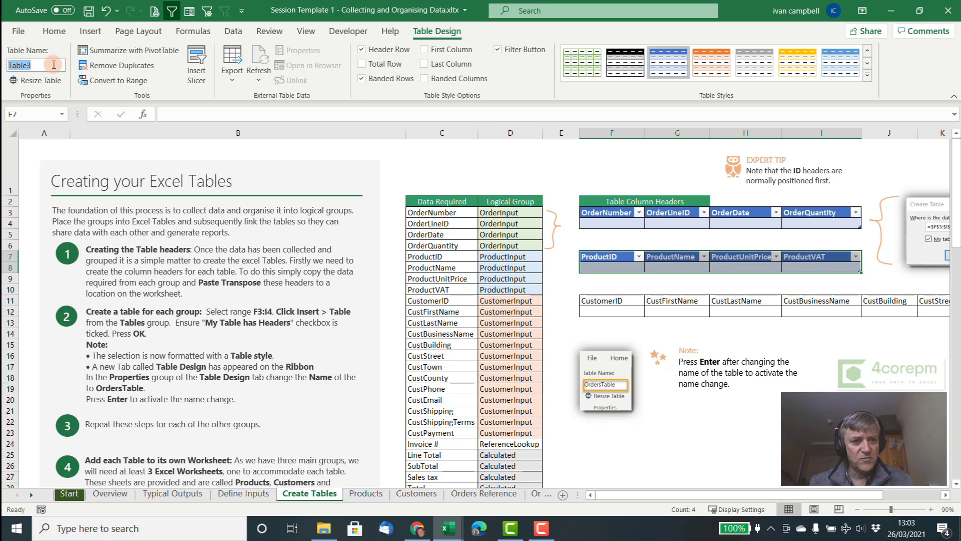
text(productsTa)
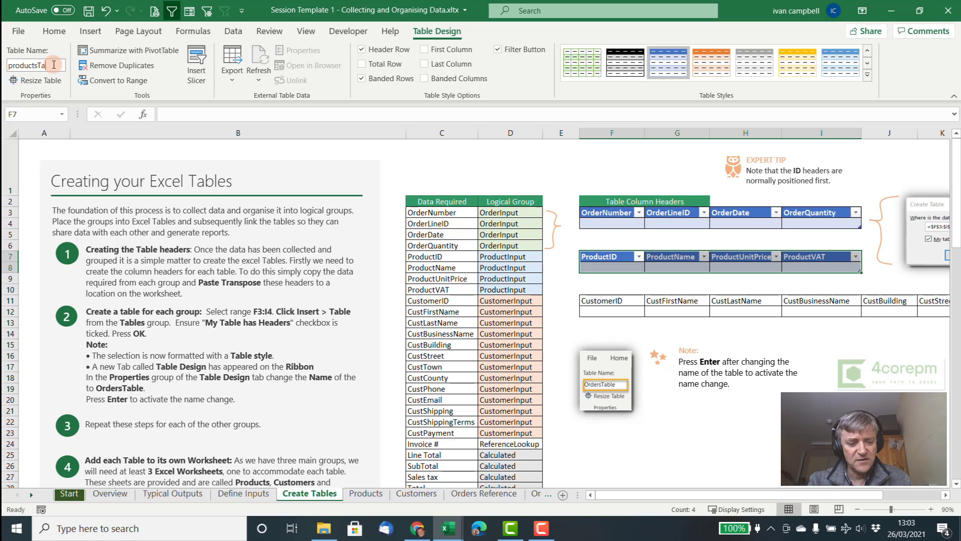
text(ble)
key(Return)
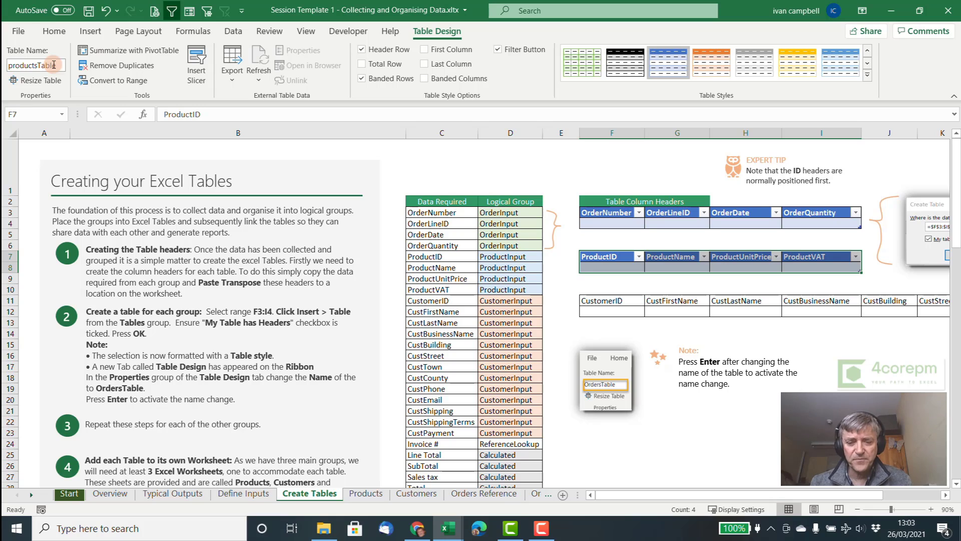
Create an Excel table from range F11:R12, using the customer field names as its headers.
click(592, 301)
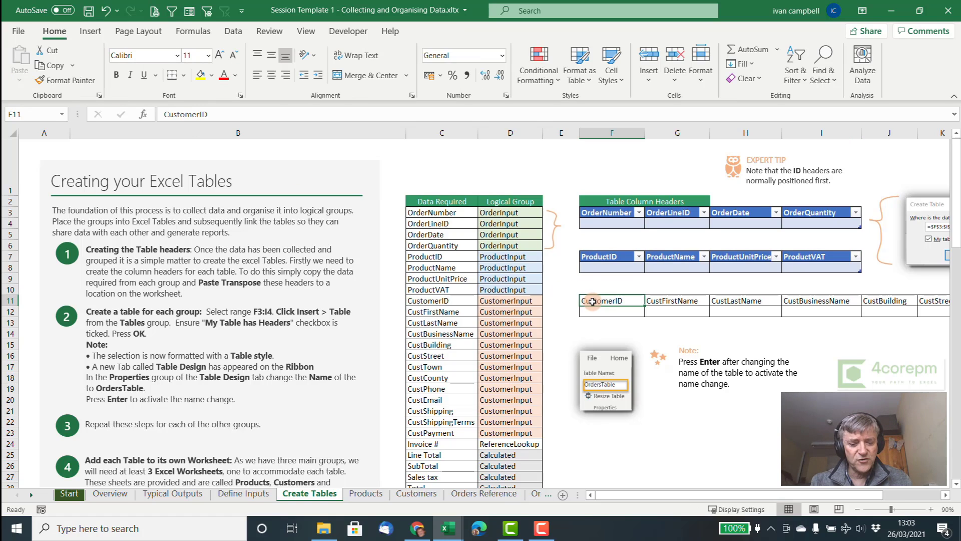
key(ctrl+shift+Right)
key(shift+Down)
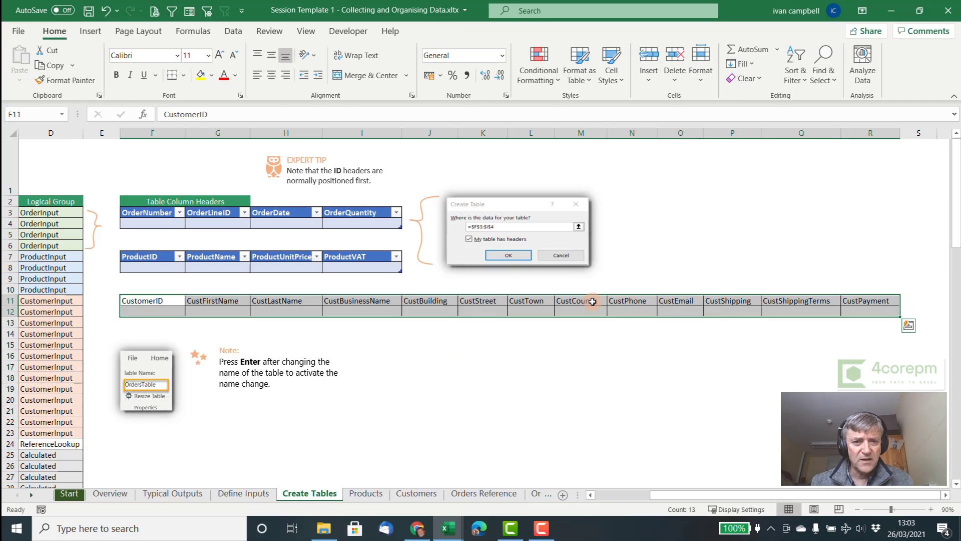
click(98, 32)
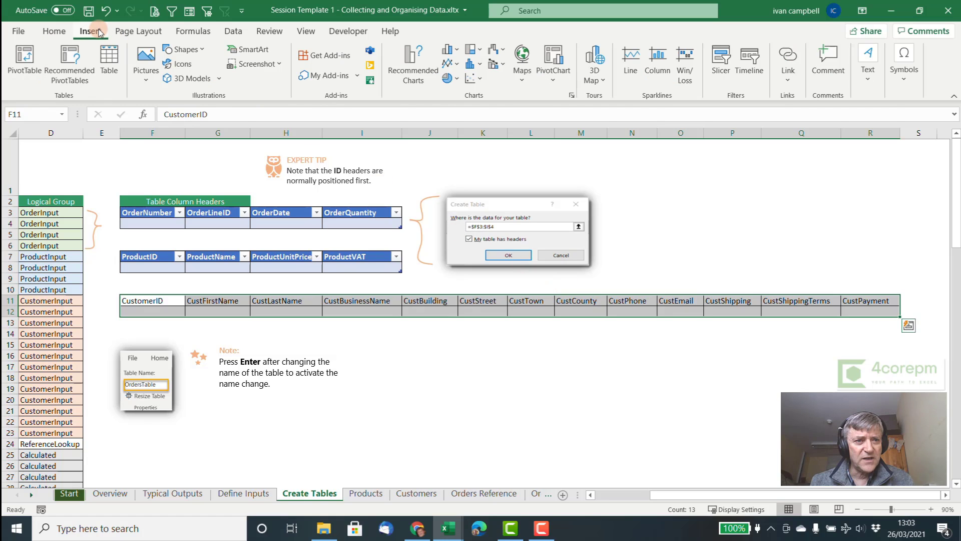
click(109, 59)
click(399, 230)
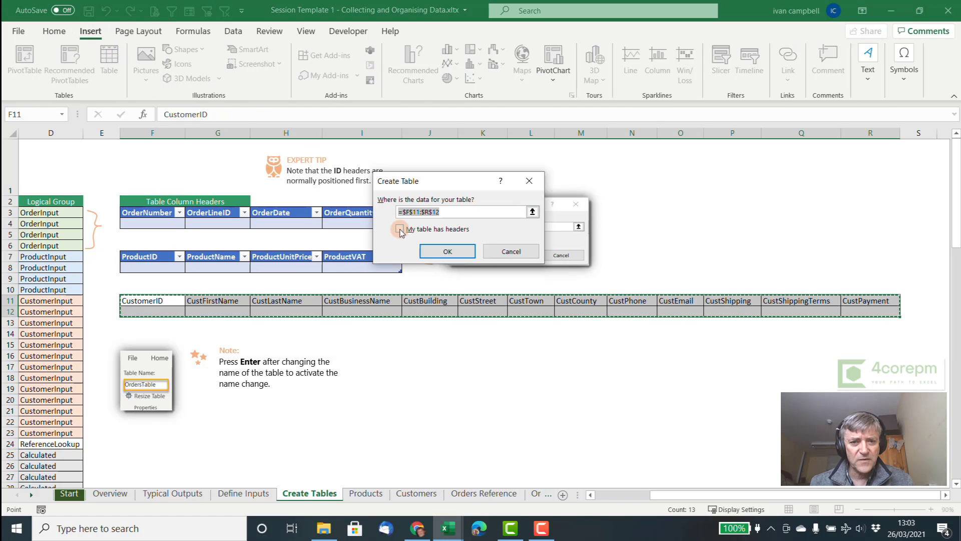
click(447, 252)
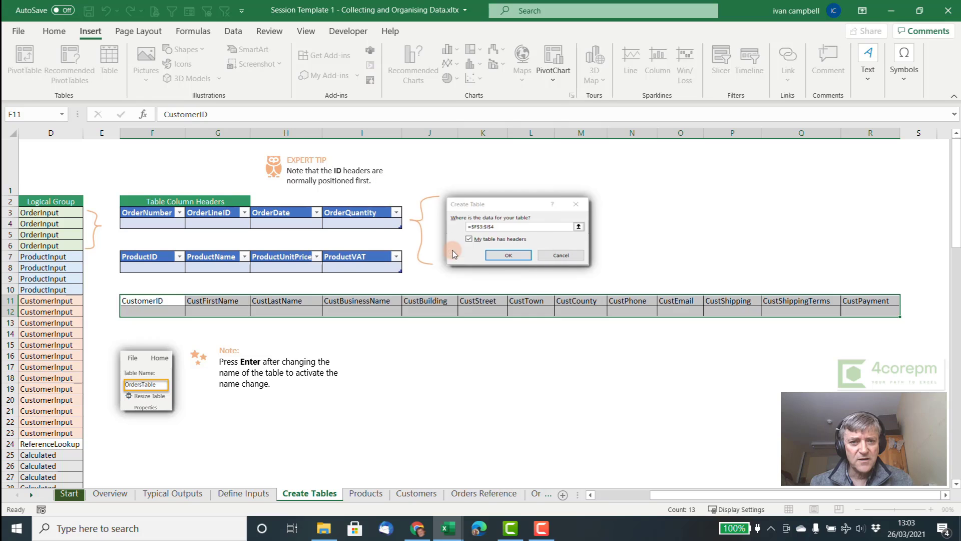
Rename the customer table in F11:R12 as CustomerTable.
click(42, 66)
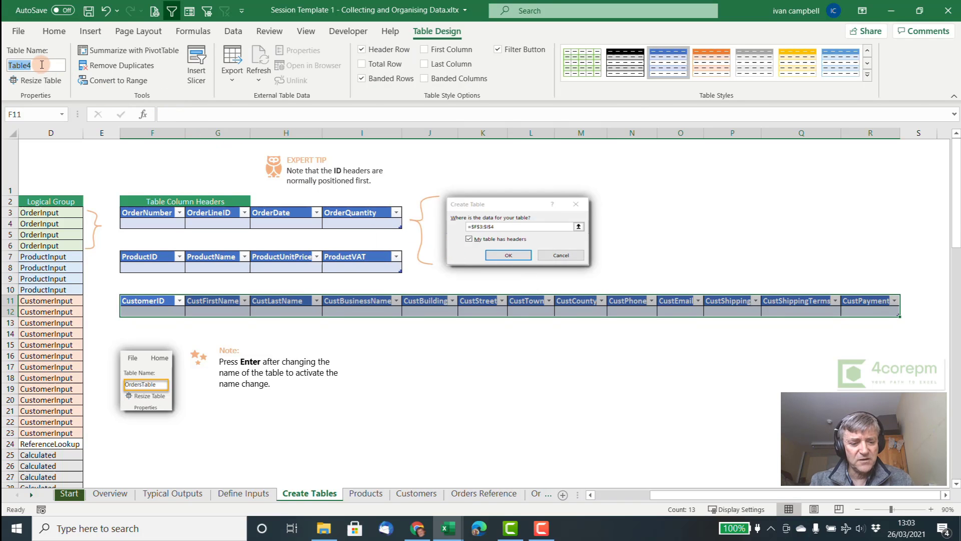
text(Customer)
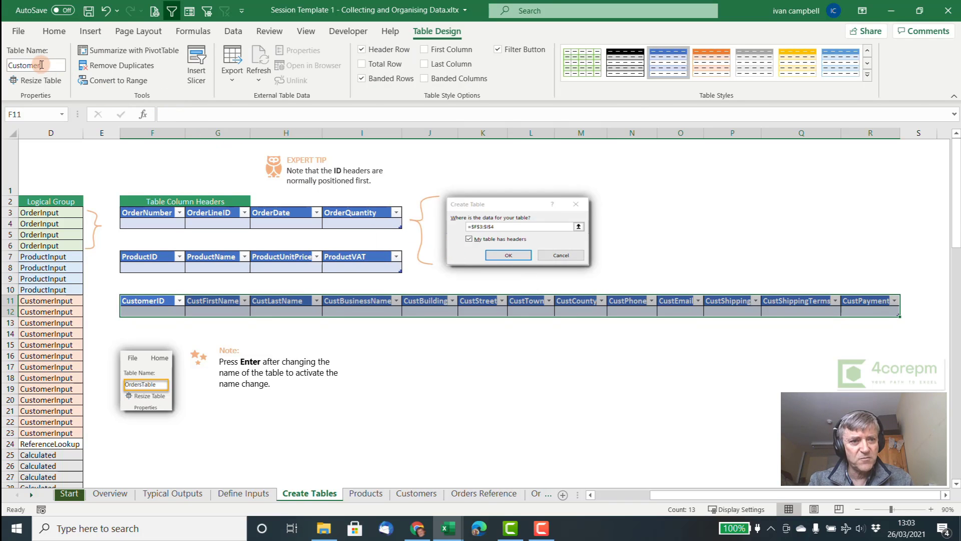
text(Table)
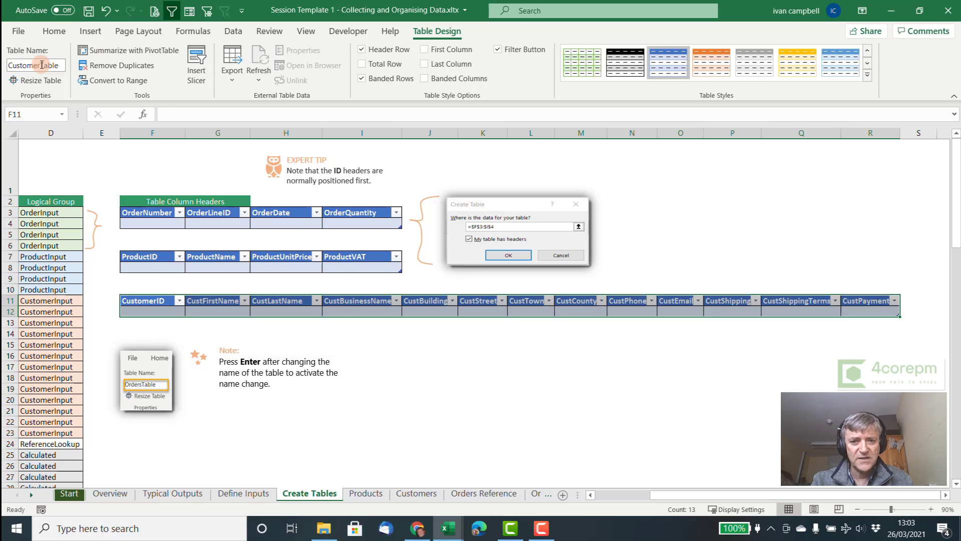
key(Return)
click(286, 349)
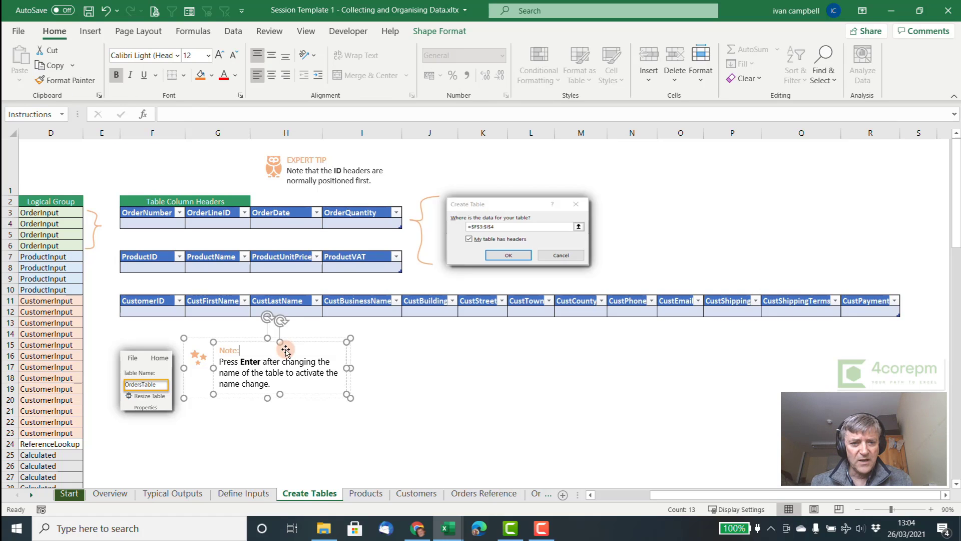
drag(715, 496, 660, 496)
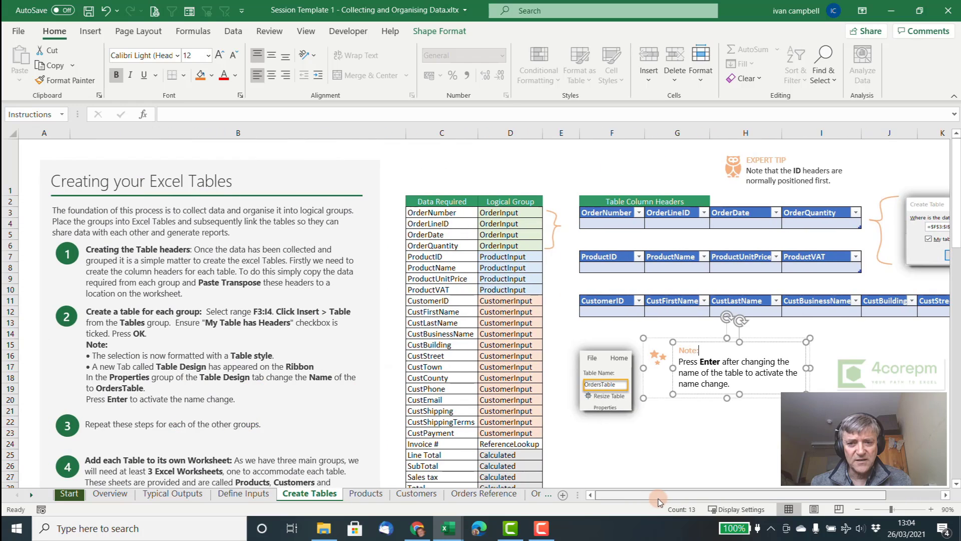
click(677, 443)
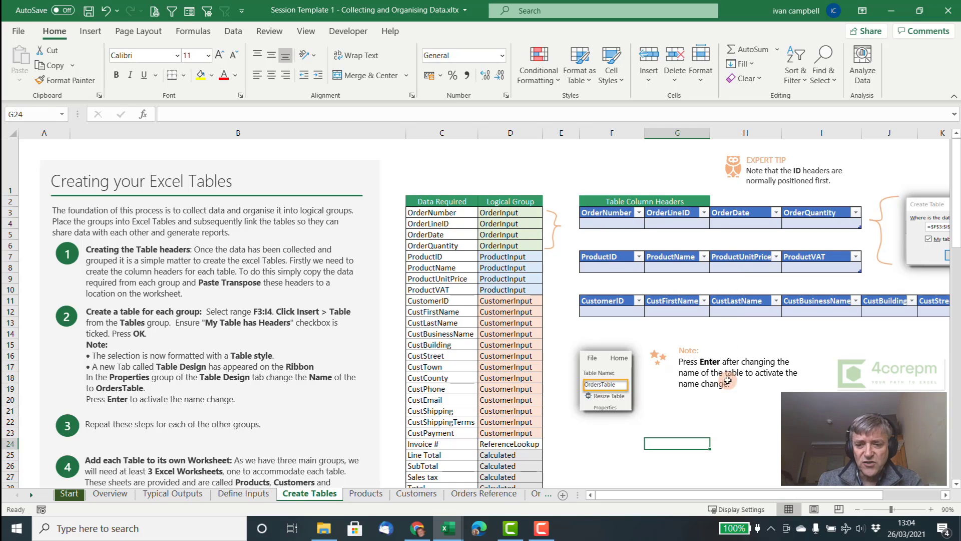
drag(727, 495, 777, 494)
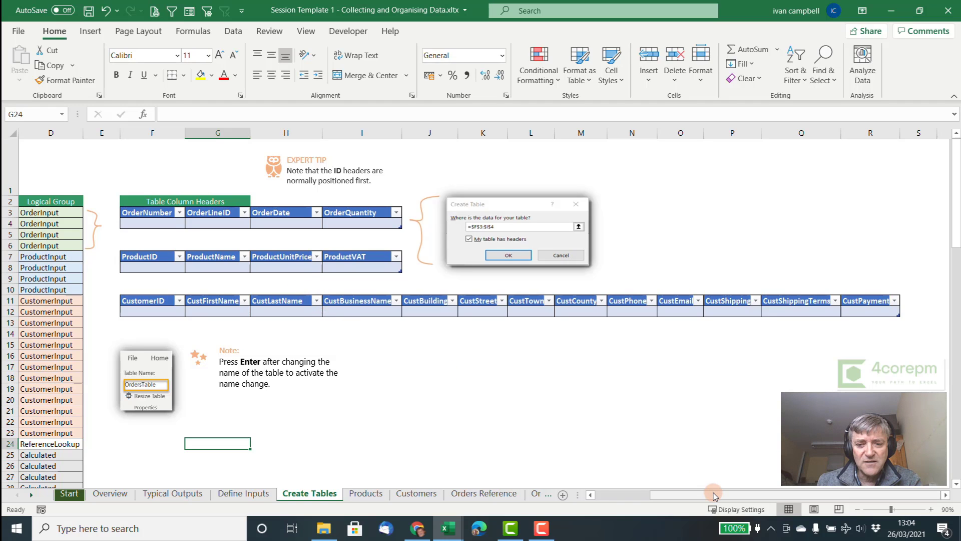
drag(695, 495, 642, 497)
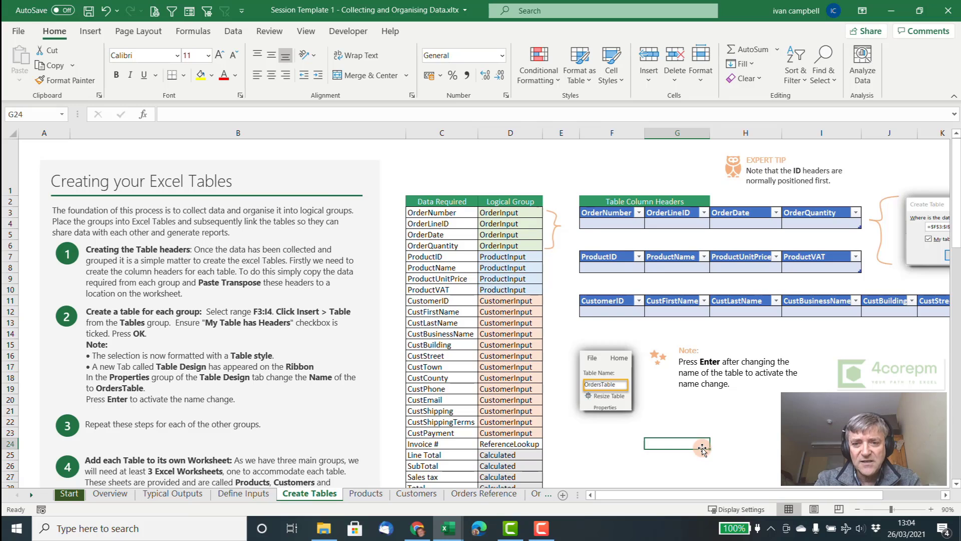